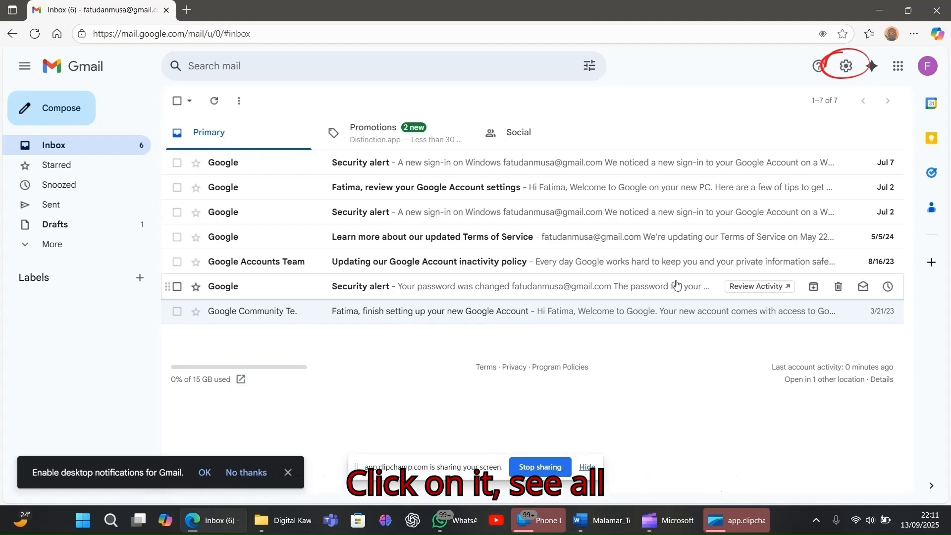
# Open Gmail's full General settings and show the Undo Send cancellation period choices.
pyautogui.click(850, 70)
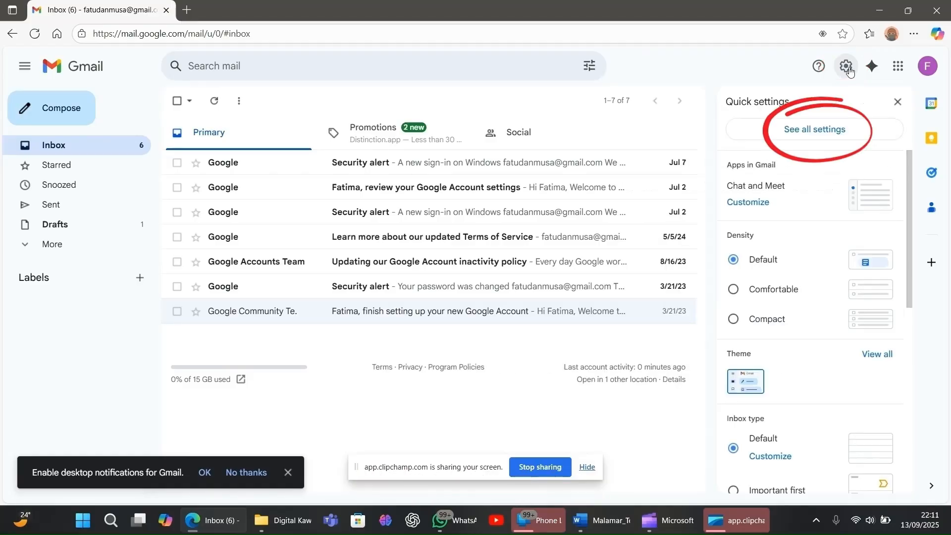
pyautogui.click(810, 137)
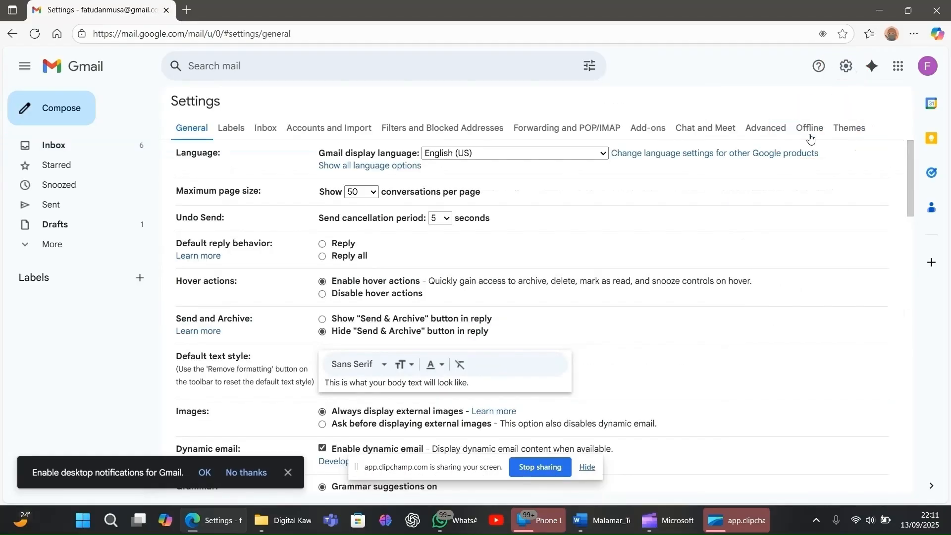
pyautogui.click(440, 219)
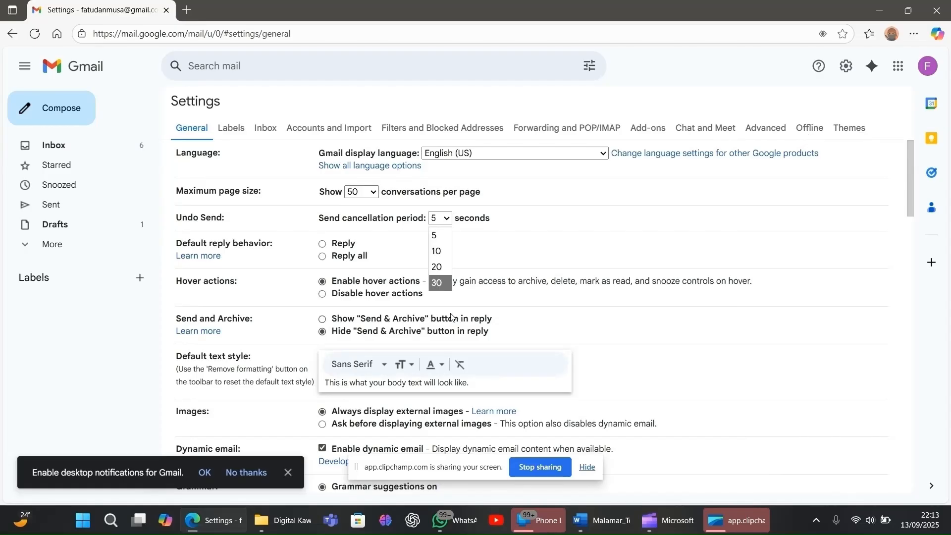
pyautogui.click(451, 316)
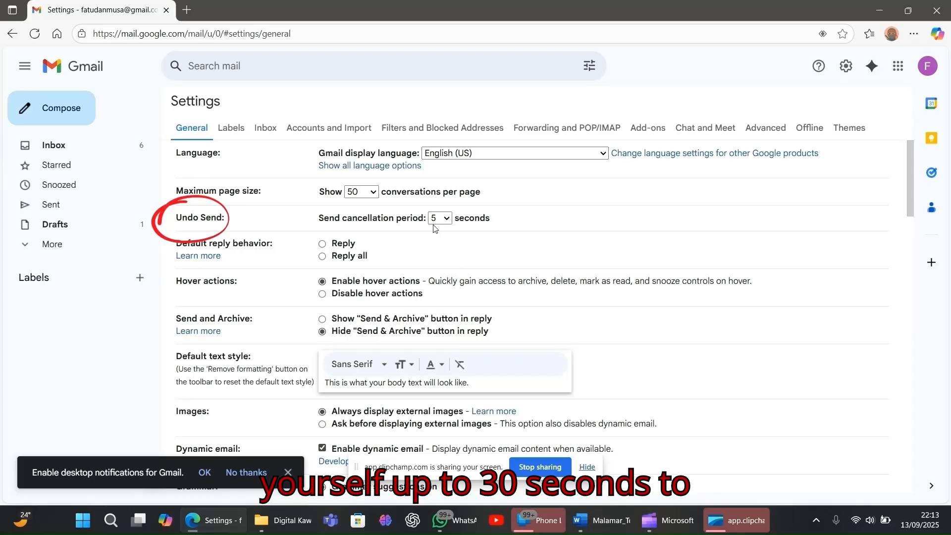
pyautogui.click(448, 219)
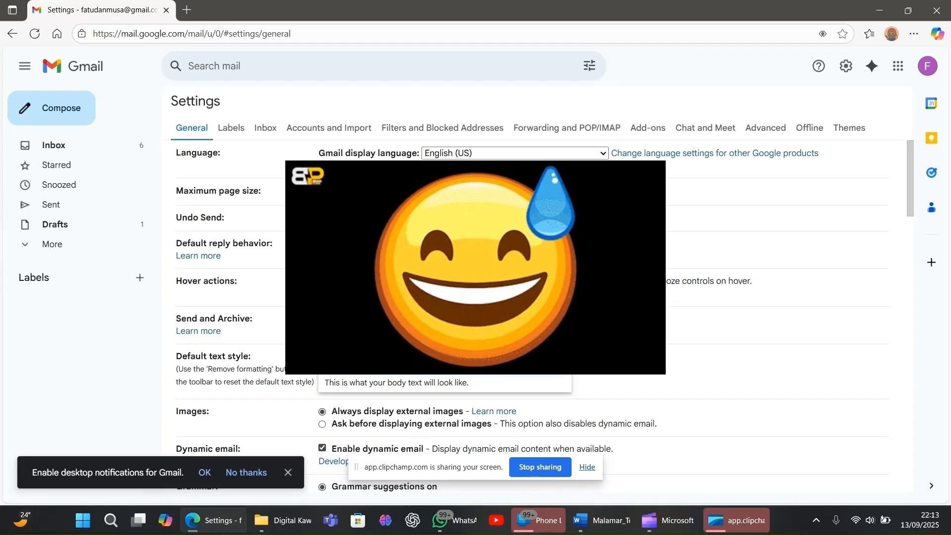
# Set the Undo Send cancellation period to 30 seconds.
pyautogui.click(439, 265)
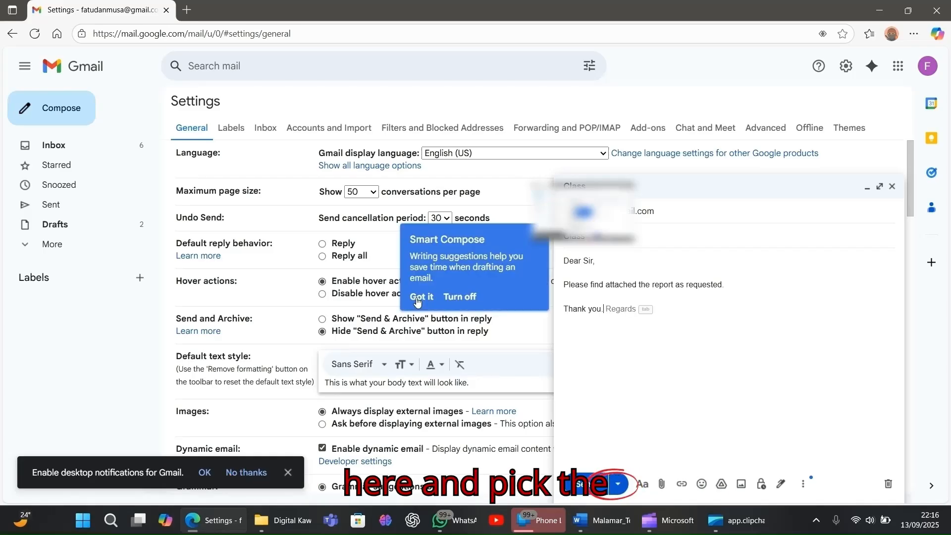
pyautogui.click(420, 298)
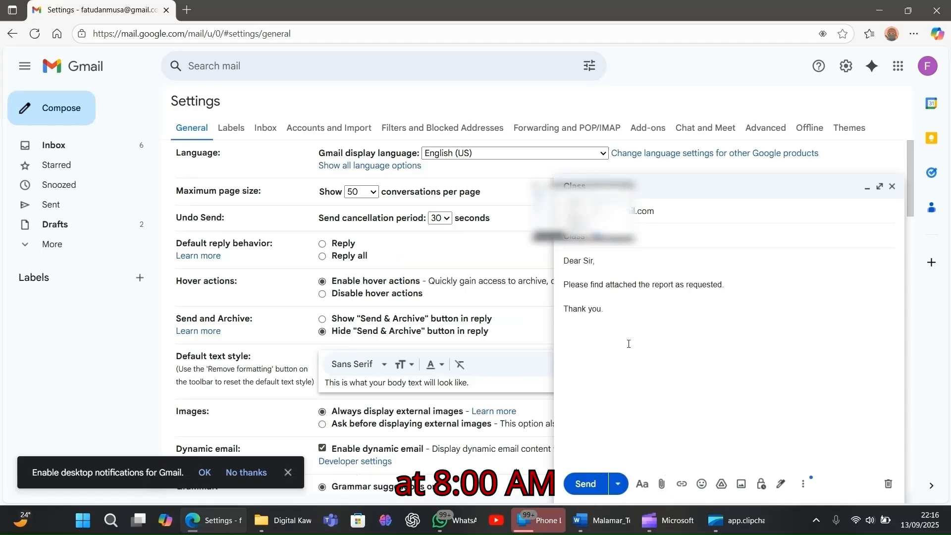
# Schedule the report email to send Monday, Sep 15 at 8:00 AM.
pyautogui.click(618, 489)
pyautogui.click(613, 430)
pyautogui.click(515, 308)
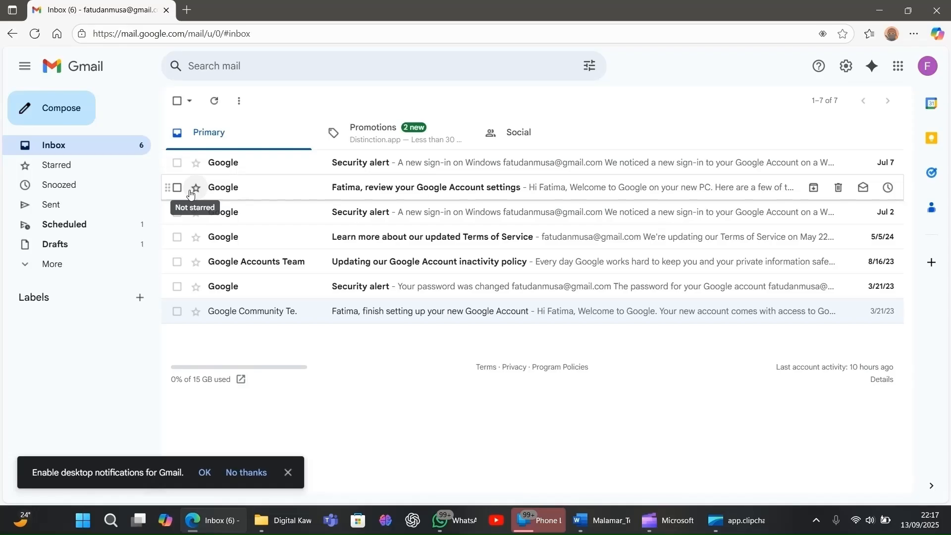
# Open the Filters and Blocked Addresses tab of Gmail's full settings.
pyautogui.click(847, 69)
pyautogui.click(815, 128)
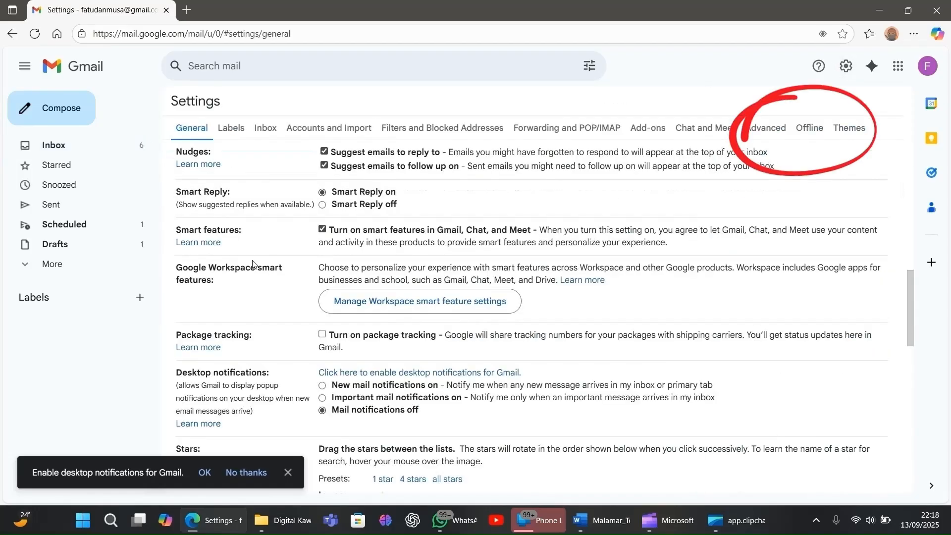
pyautogui.click(434, 128)
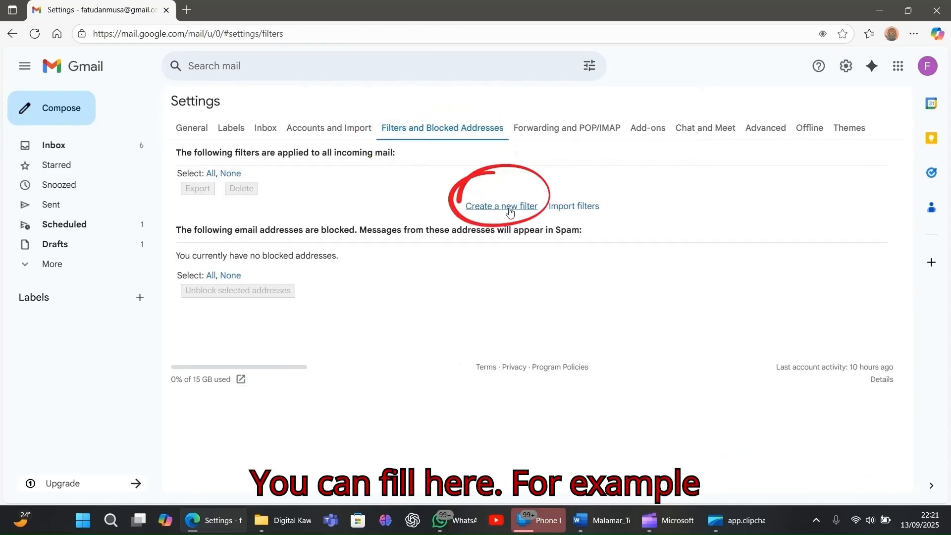
# Create a new filter matching mail from Jumia and continue to its actions.
pyautogui.click(510, 212)
pyautogui.write('JUmia')
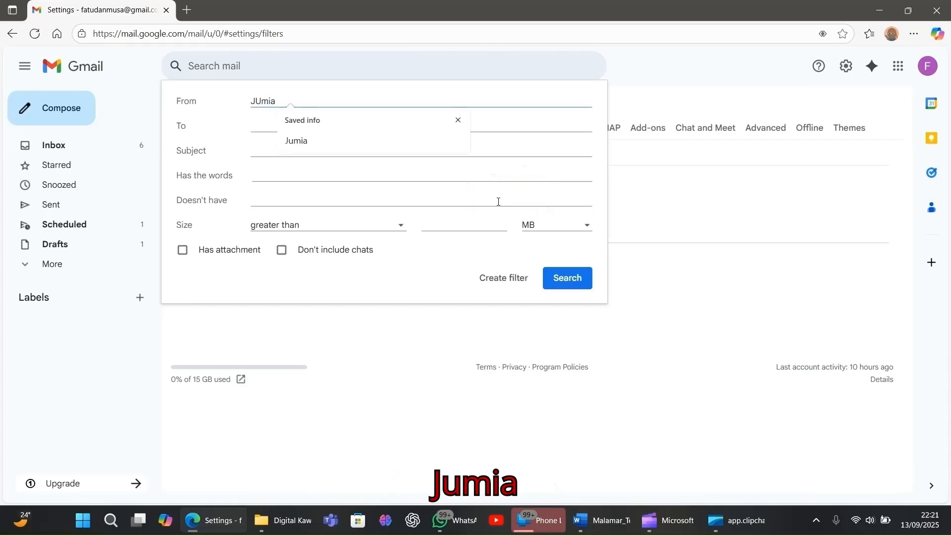
pyautogui.click(487, 284)
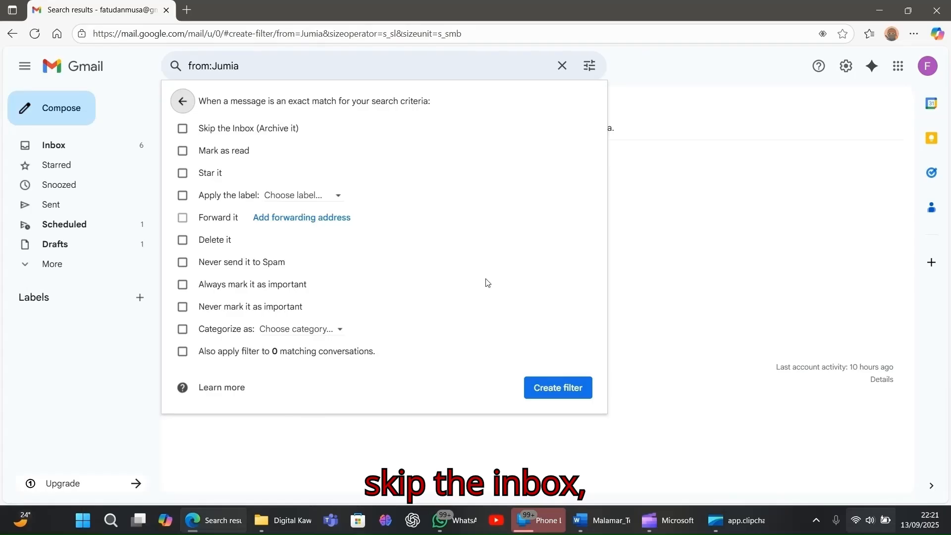
# Set the Jumia filter to skip the Inbox and apply a new 'Ads' label, then create it.
pyautogui.click(184, 130)
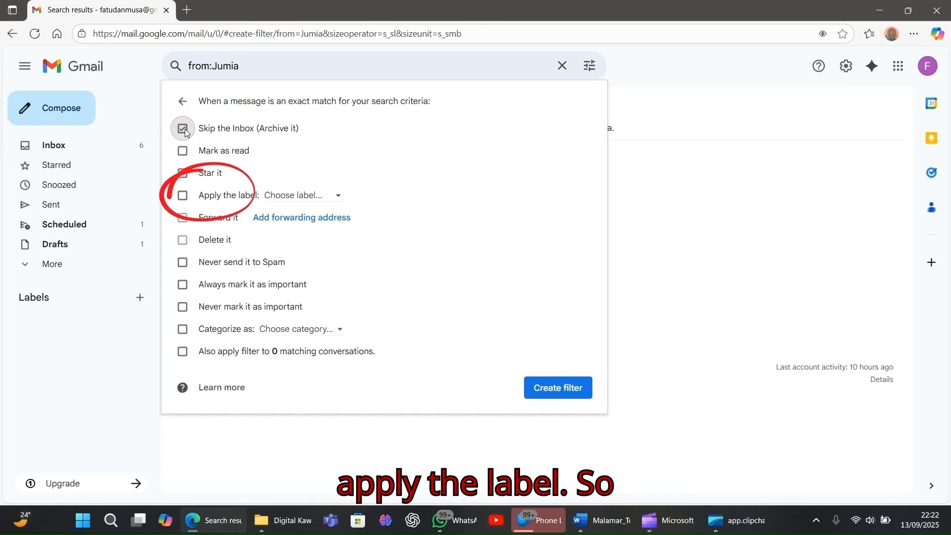
pyautogui.click(183, 196)
pyautogui.click(316, 197)
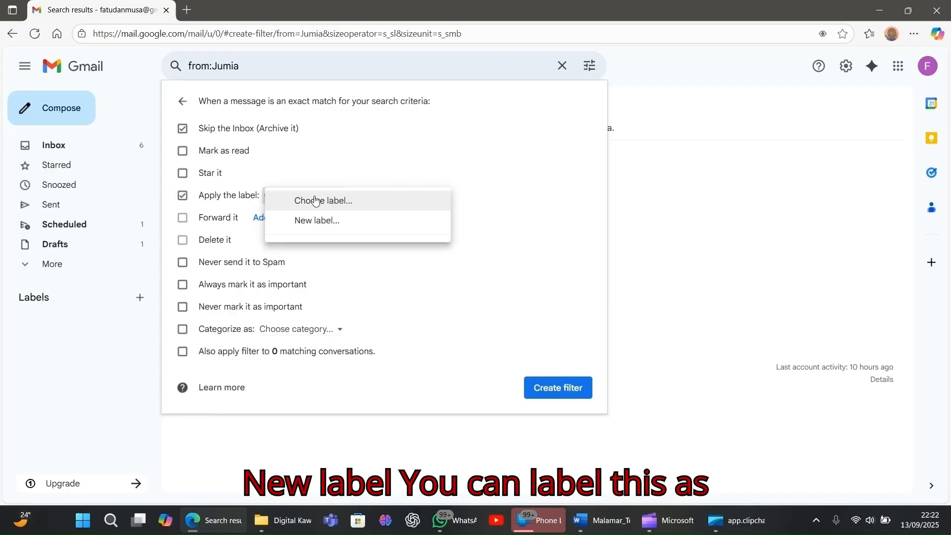
pyautogui.click(341, 225)
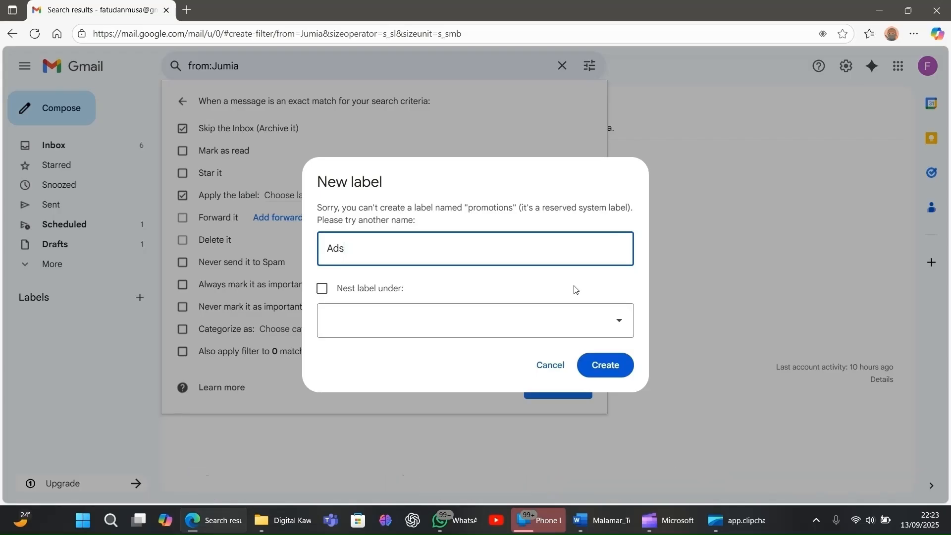
pyautogui.click(604, 366)
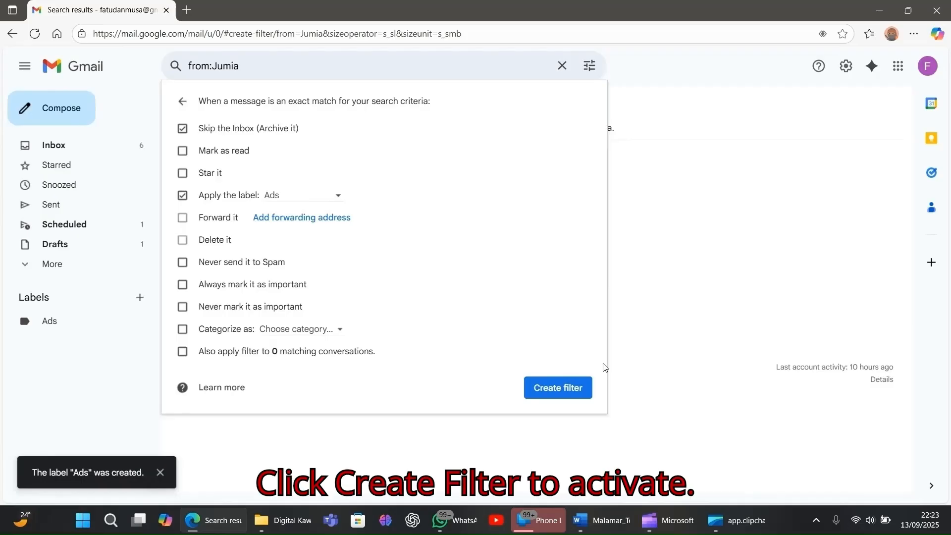
pyautogui.click(560, 396)
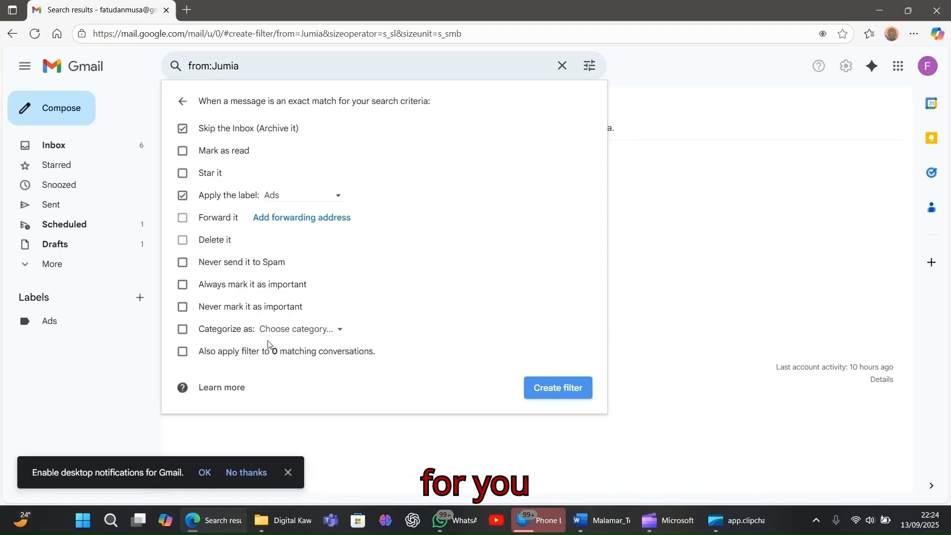
# Enable confidential mode with a 1-week expiry (Sep 20, 2025) and SMS passcode, then close the draft.
pyautogui.click(55, 147)
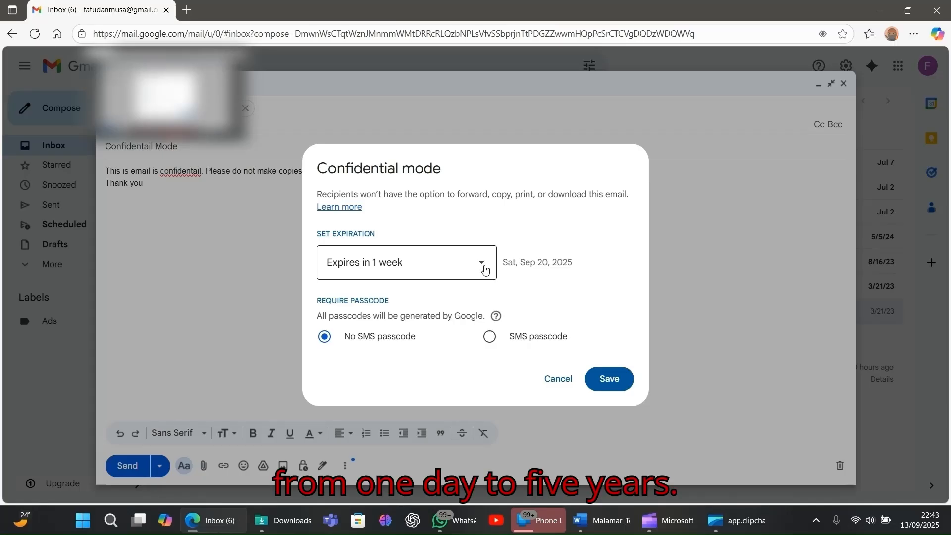
pyautogui.click(485, 269)
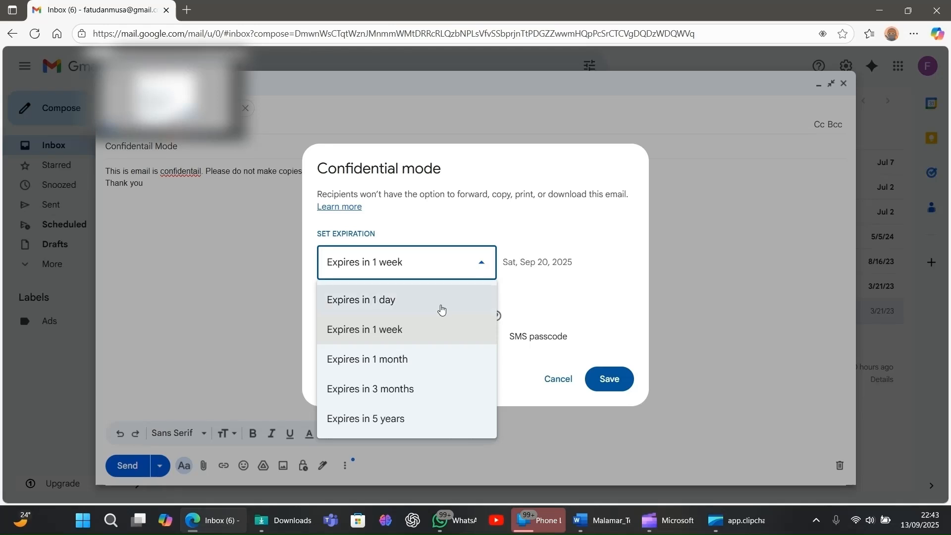
pyautogui.click(532, 276)
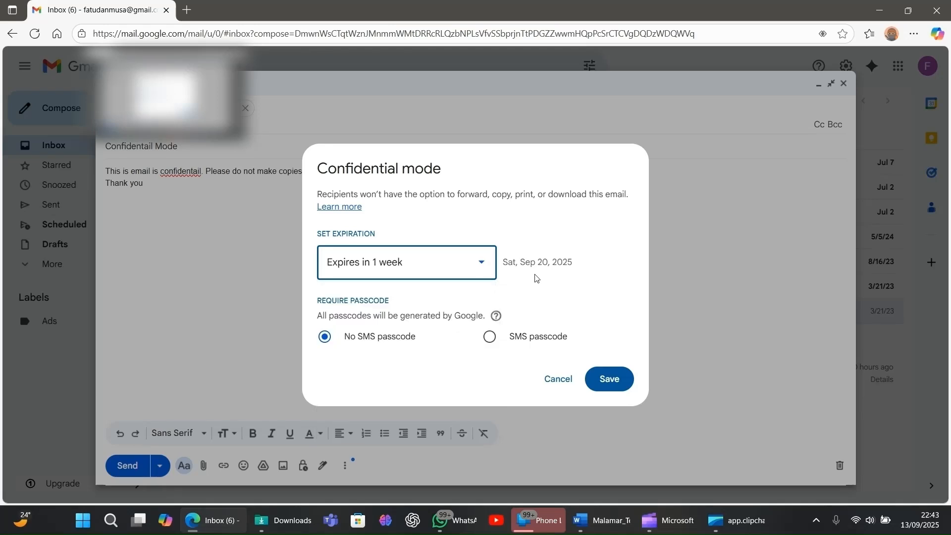
pyautogui.click(488, 338)
pyautogui.click(613, 382)
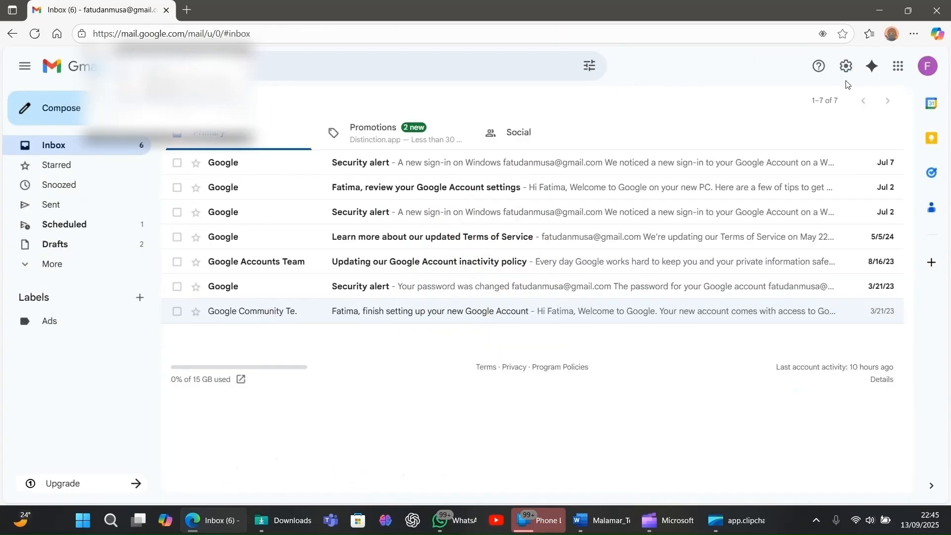
pyautogui.click(844, 83)
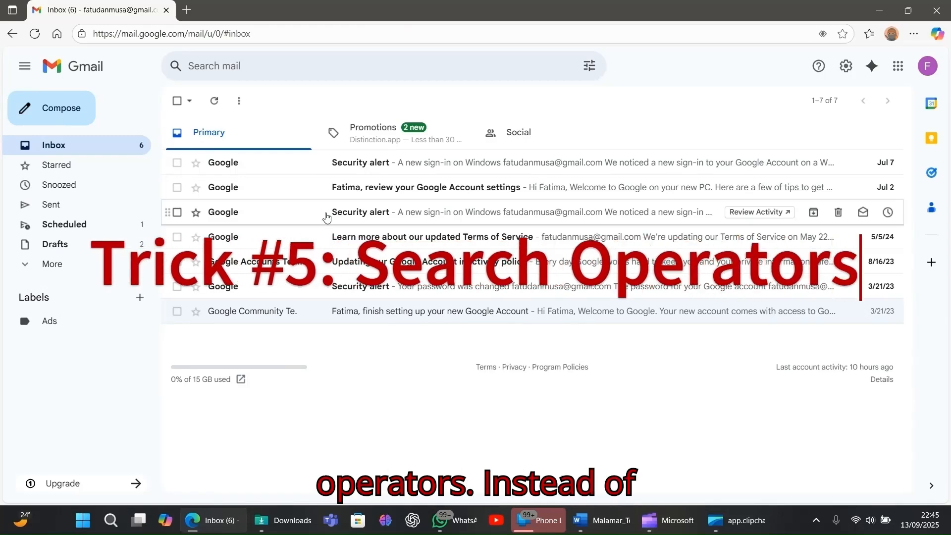
# Enter the query 'From: Malamar Tech' in the Search mail bar.
pyautogui.click(341, 63)
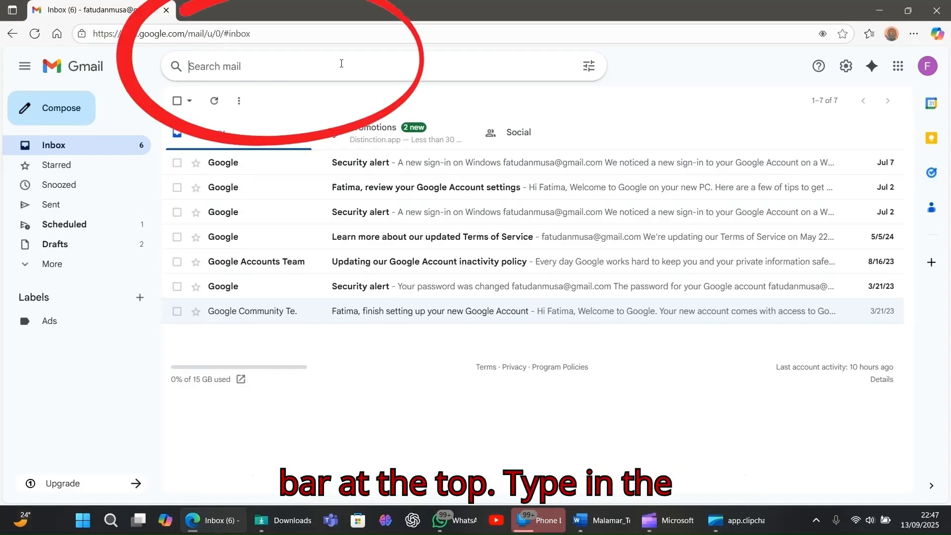
pyautogui.write('From: Malamar Tech')
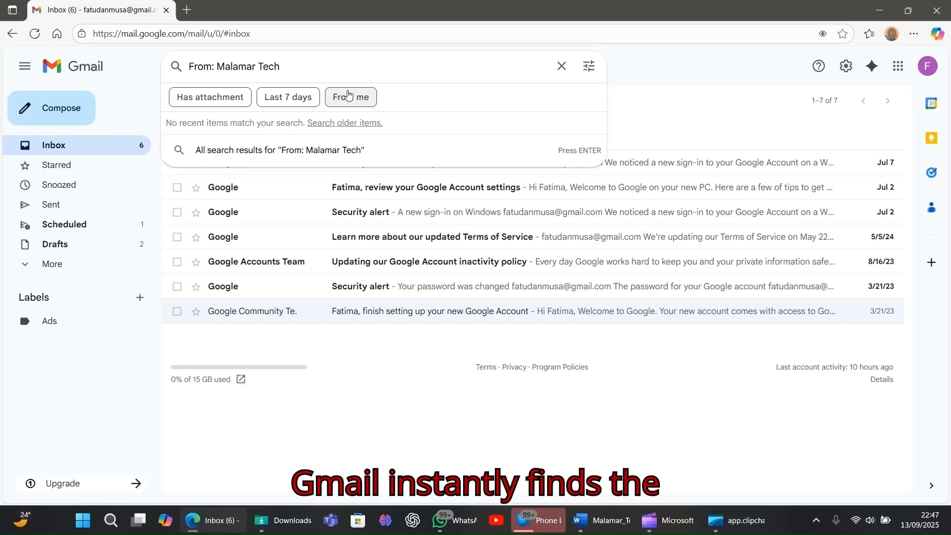
pyautogui.click(302, 423)
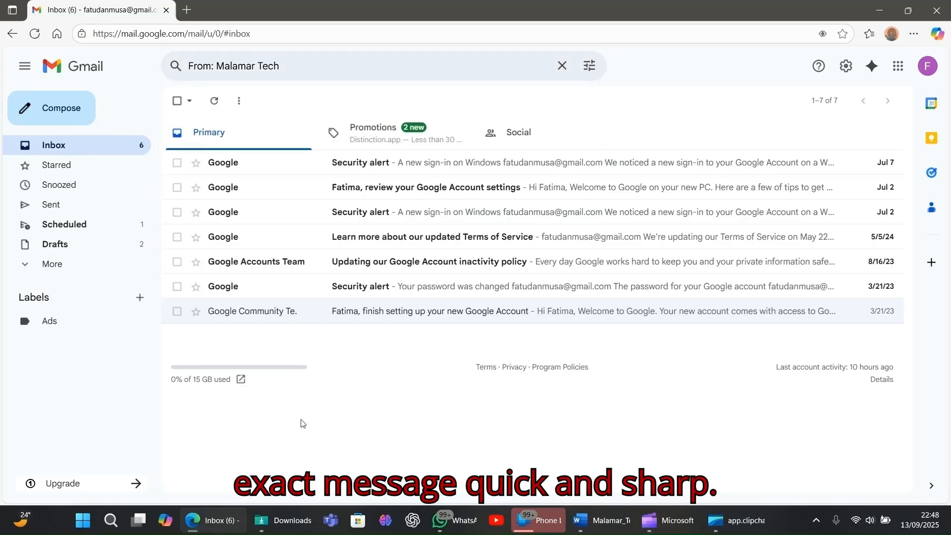